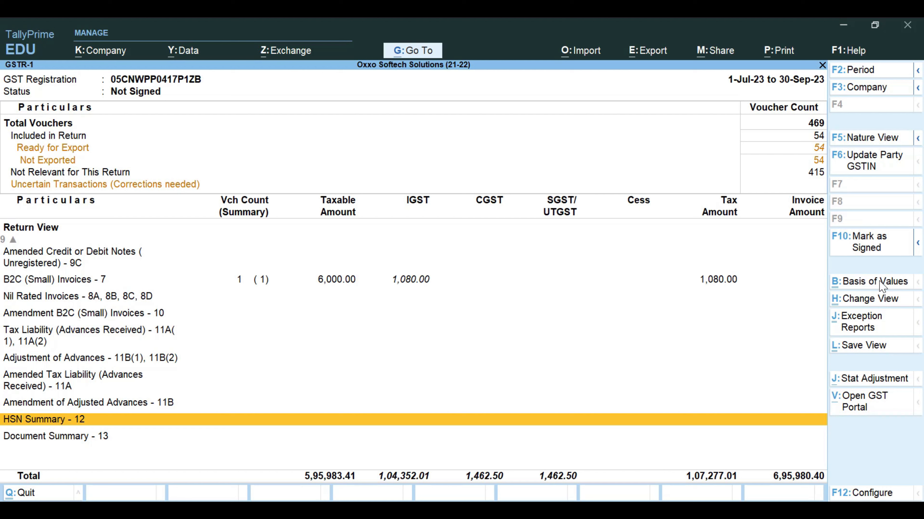
- Review the GSTR-1 return sections from Total Vouchers and Uncertain Transactions through to the HSN Summary and Document Summary
{"action": "key", "text": "Up"}
{"action": "key", "text": "Up"}
{"action": "key", "text": "Up"}
{"action": "key", "text": "Up"}
{"action": "key", "text": "Up"}
{"action": "key", "text": "Up"}
{"action": "key", "text": "Up"}
{"action": "key", "text": "Up"}
{"action": "key", "text": "Up"}
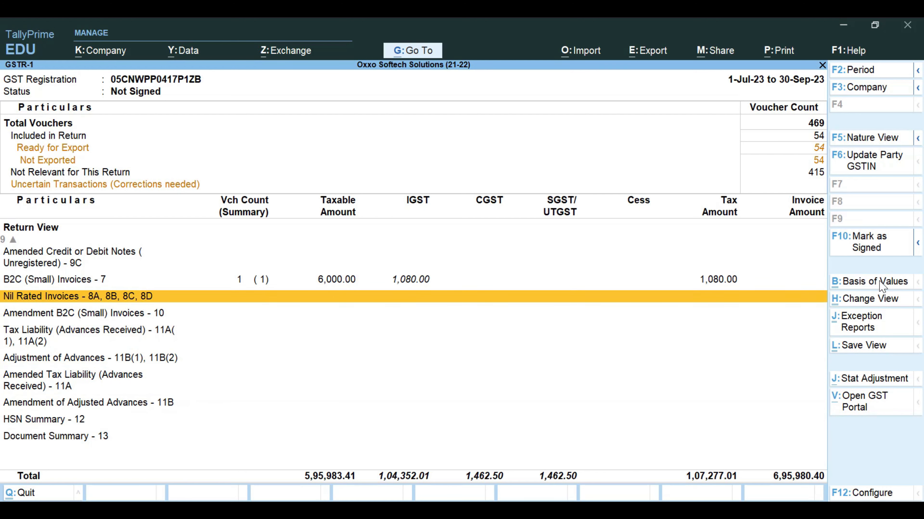
{"action": "key", "text": "Up"}
{"action": "key", "text": "Up"}
{"action": "key", "text": "Up"}
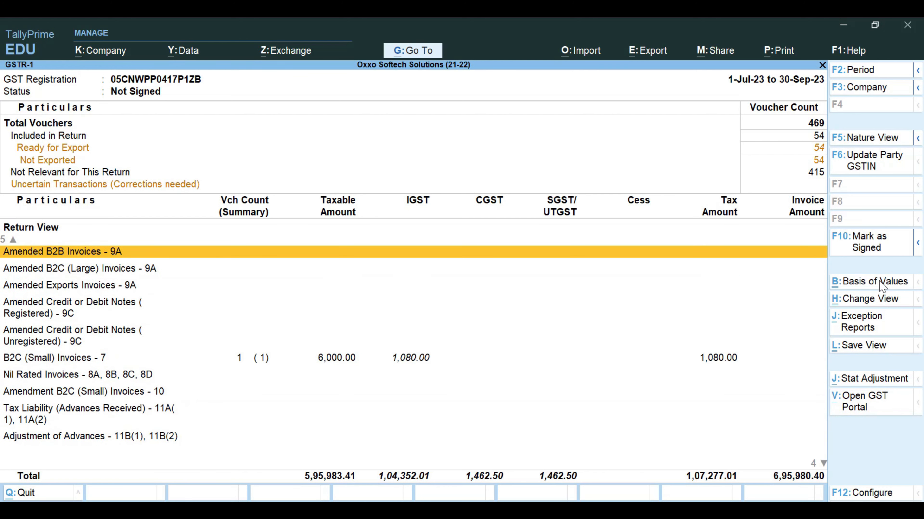
{"action": "key", "text": "Up"}
{"action": "key", "text": "Up"}
{"action": "key", "text": "Up"}
{"action": "key", "text": "Up"}
{"action": "key", "text": "Up"}
{"action": "key", "text": "Up"}
{"action": "key", "text": "Up"}
{"action": "key", "text": "Down"}
{"action": "key", "text": "Down"}
{"action": "key", "text": "Down"}
{"action": "key", "text": "Down"}
{"action": "key", "text": "Down"}
{"action": "key", "text": "Down"}
{"action": "key", "text": "Down"}
{"action": "key", "text": "Down"}
{"action": "key", "text": "Down"}
{"action": "key", "text": "Down"}
{"action": "key", "text": "Down"}
{"action": "key", "text": "Down"}
{"action": "key", "text": "Down"}
{"action": "key", "text": "Down"}
{"action": "key", "text": "Down"}
{"action": "key", "text": "Down"}
{"action": "key", "text": "Down"}
{"action": "key", "text": "Down"}
{"action": "key", "text": "Down"}
{"action": "key", "text": "Down"}
{"action": "key", "text": "Up"}
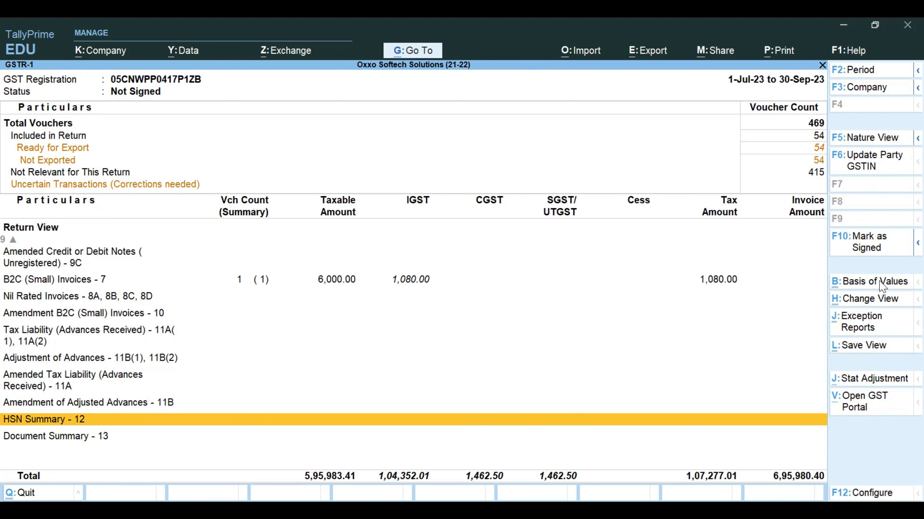
{"action": "key", "text": "Up"}
{"action": "key", "text": "Up"}
{"action": "key", "text": "Up"}
{"action": "key", "text": "Up"}
{"action": "key", "text": "Up"}
{"action": "key", "text": "Up"}
{"action": "key", "text": "Up"}
{"action": "key", "text": "Up"}
{"action": "key", "text": "Up"}
{"action": "key", "text": "Up"}
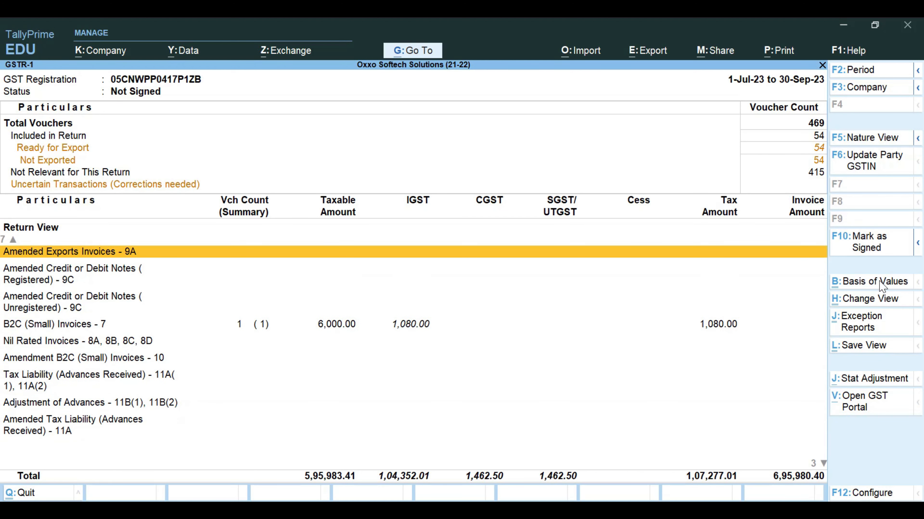
{"action": "key", "text": "Up"}
{"action": "key", "text": "Up"}
{"action": "key", "text": "Up"}
{"action": "key", "text": "Up"}
{"action": "key", "text": "Up"}
{"action": "key", "text": "Up"}
{"action": "key", "text": "Up"}
{"action": "key", "text": "Up"}
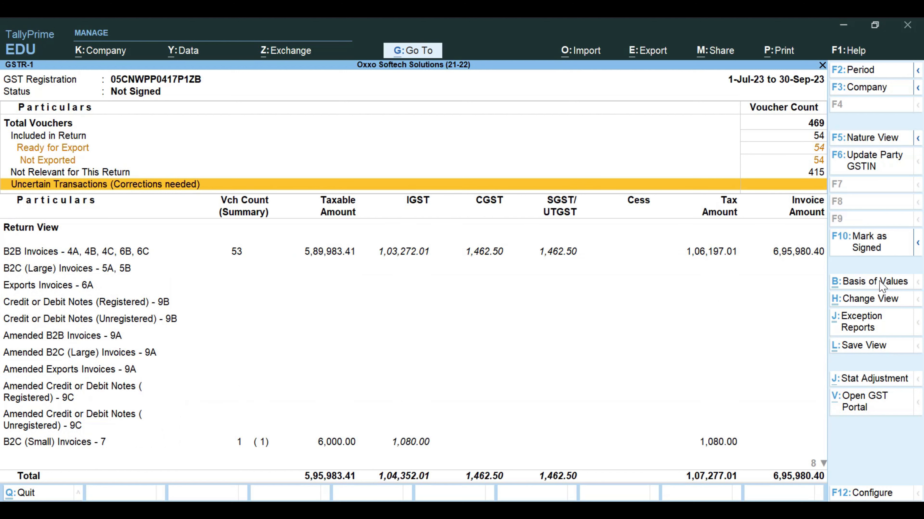
{"action": "key", "text": "Down"}
{"action": "key", "text": "Down"}
{"action": "key", "text": "Up"}
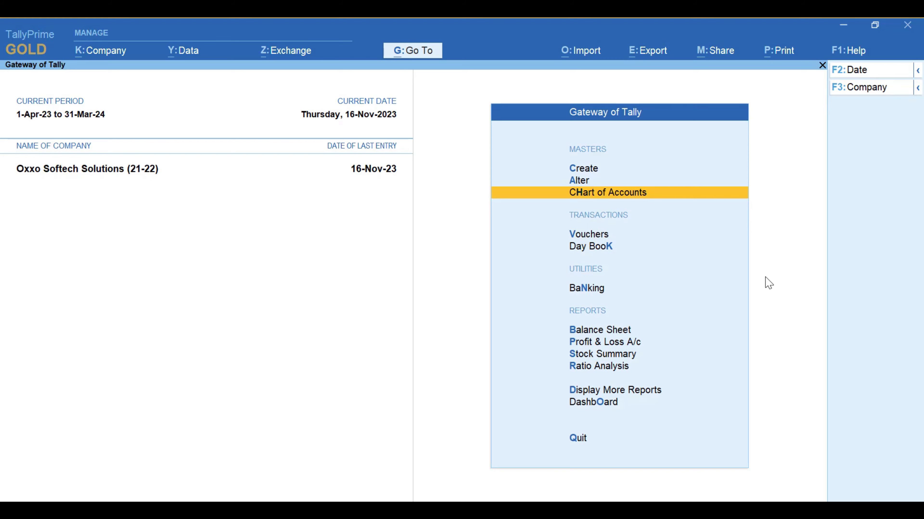
- Open the Ledgers list from the Chart of Accounts and switch its view
{"action": "key", "text": "Return"}
{"action": "key", "text": "Down"}
{"action": "key", "text": "Up"}
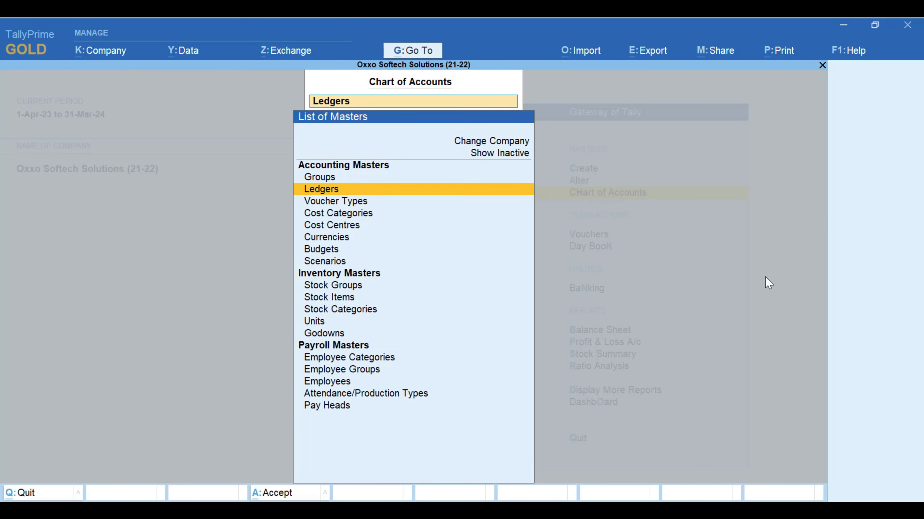
{"action": "key", "text": "Return"}
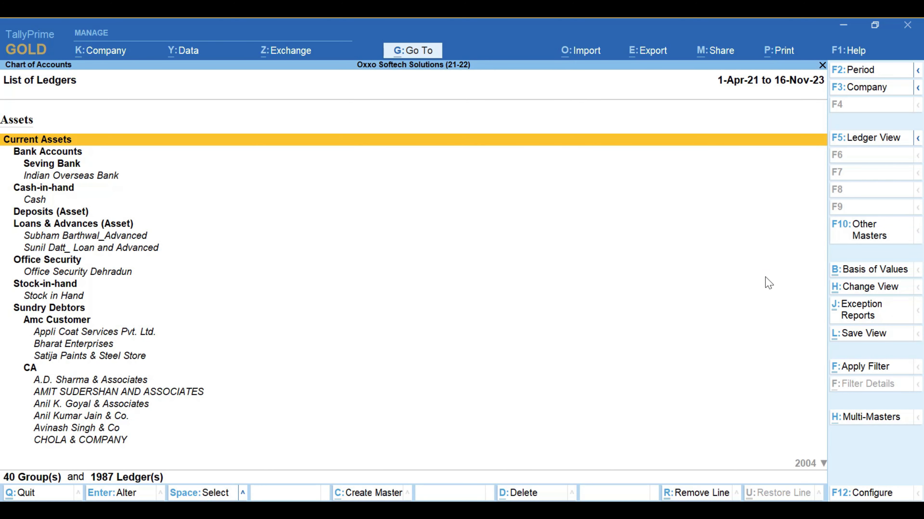
{"action": "left_click", "coordinate": [881, 140]}
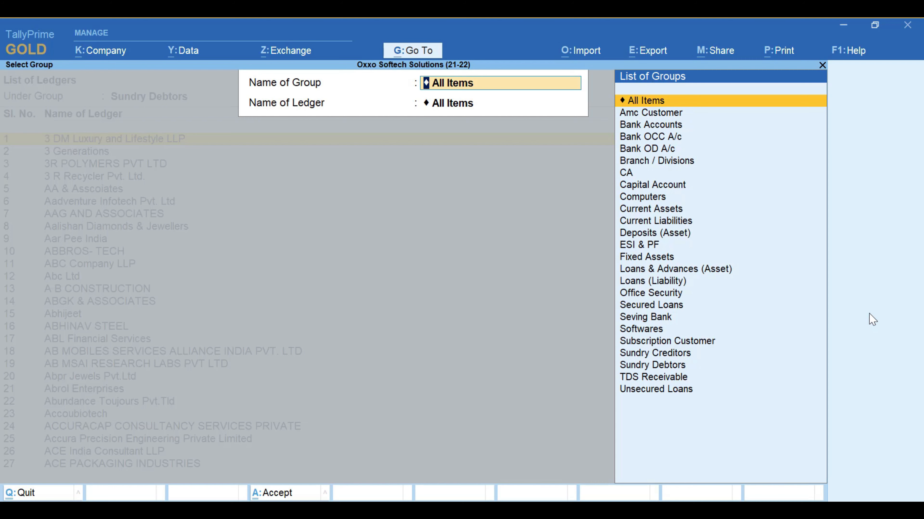
- Choose the Sundry Debtors group with All Items as the ledger selection
{"action": "type", "text": "Su"}
{"action": "key", "text": "Down"}
{"action": "key", "text": "Down"}
{"action": "key", "text": "Return"}
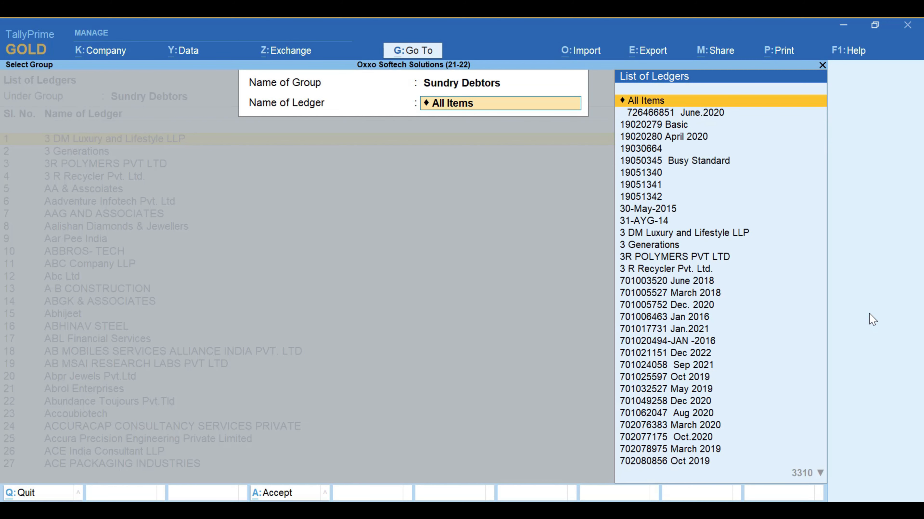
{"action": "key", "text": "Return"}
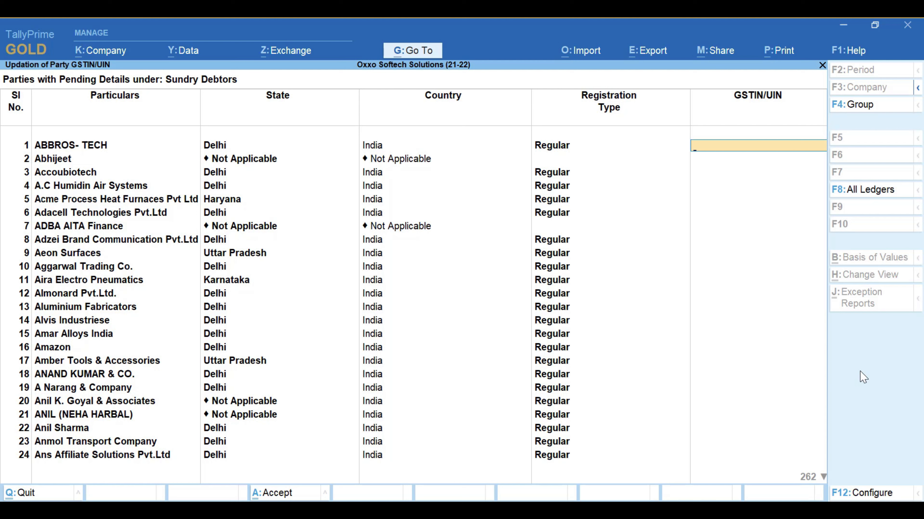
- List the parties with pending GSTIN/UIN details for all groups and check the Get GSTIN/UIN Info options
{"action": "key", "text": "F4"}
{"action": "key", "text": "Return"}
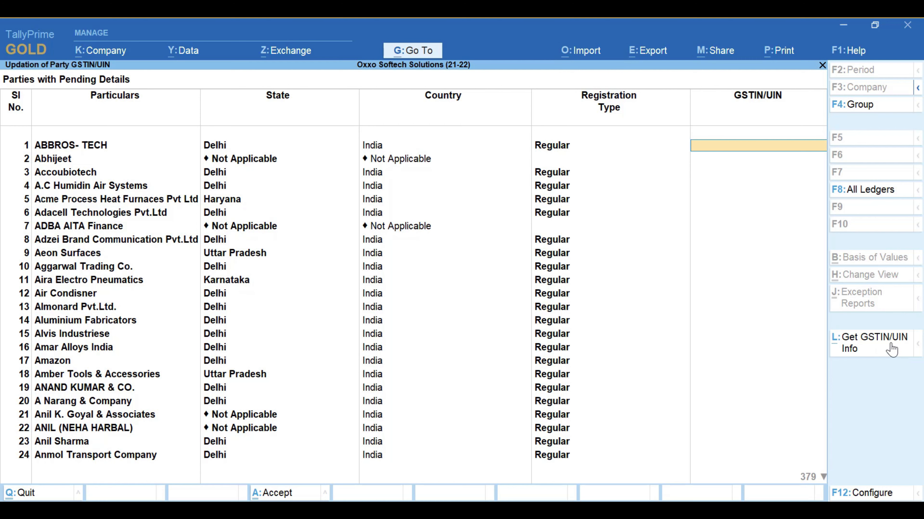
{"action": "left_click", "coordinate": [874, 356]}
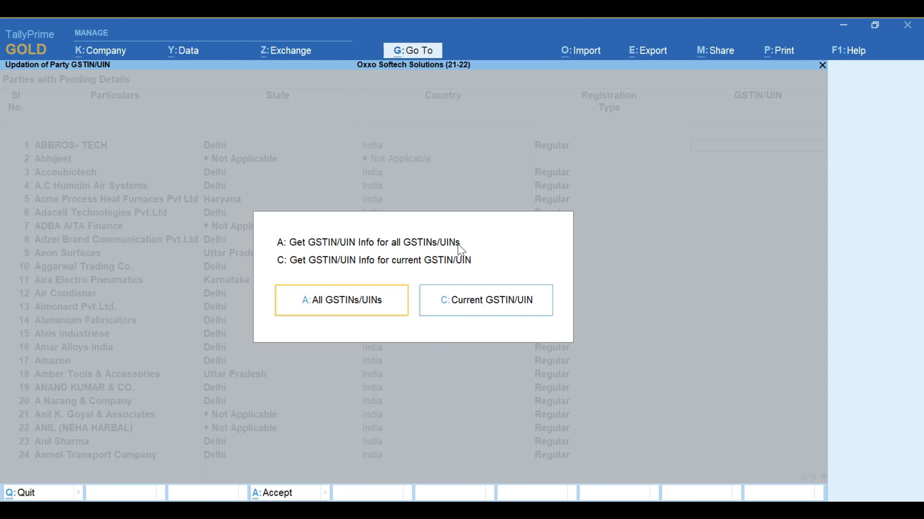
{"action": "key", "text": "Escape"}
- Try setting the registration type of ABBROS- TECH to Unregistered/Consumer, and return to the Gateway of Tally without saving
{"action": "key", "text": "BackSpace"}
{"action": "type", "text": "u"}
{"action": "key", "text": "Return"}
{"action": "key", "text": "alt+l"}
{"action": "key", "text": "Escape"}
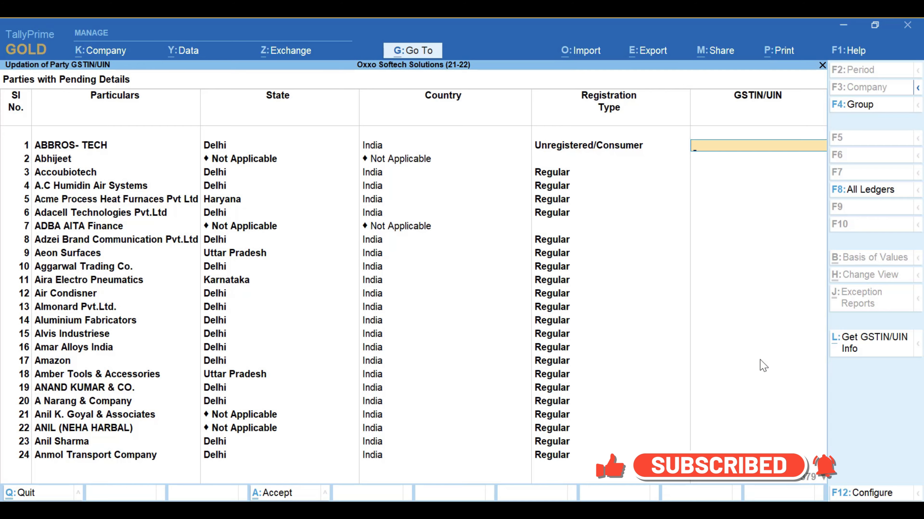
{"action": "key", "text": "Escape"}
{"action": "key", "text": "Escape"}
{"action": "key", "text": "Escape"}
{"action": "key", "text": "Escape"}
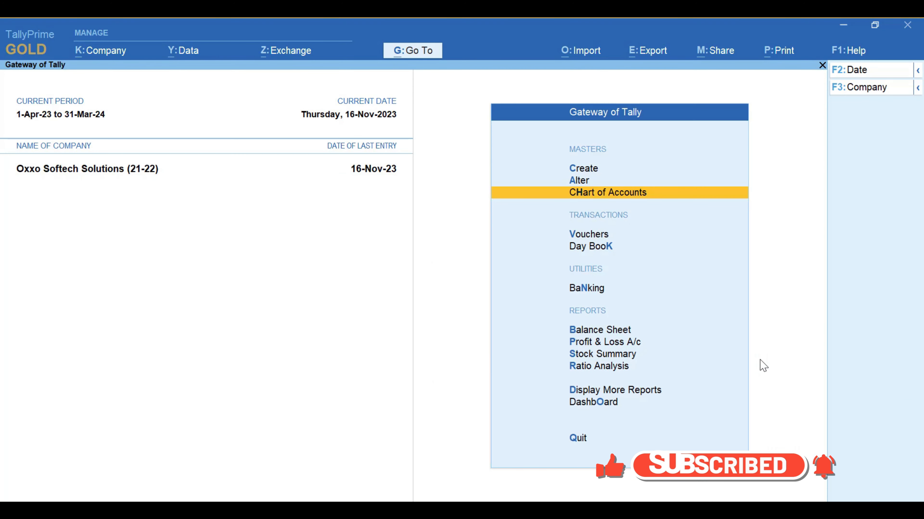
- Open the GSTR-1 report from the GST statutory reports
{"action": "key", "text": "Up"}
{"action": "key", "text": "Up"}
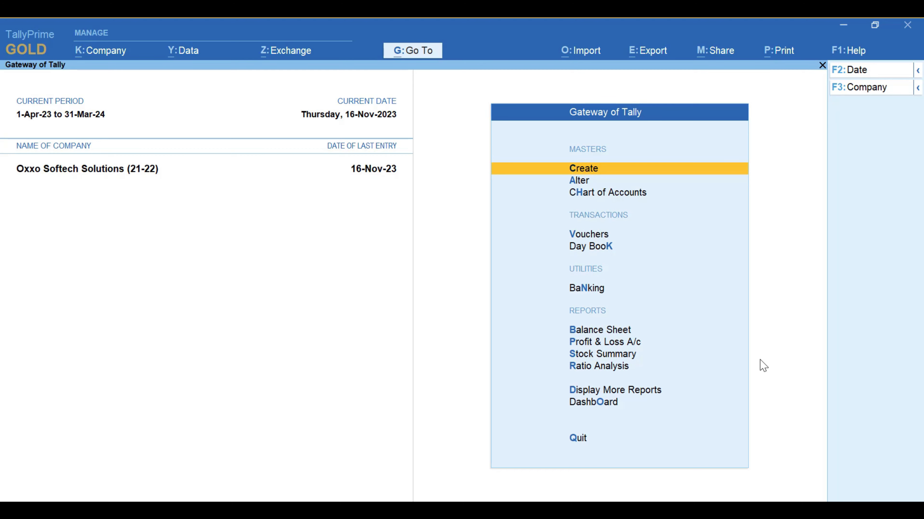
{"action": "key", "text": "d"}
{"action": "key", "text": "o"}
{"action": "key", "text": "g"}
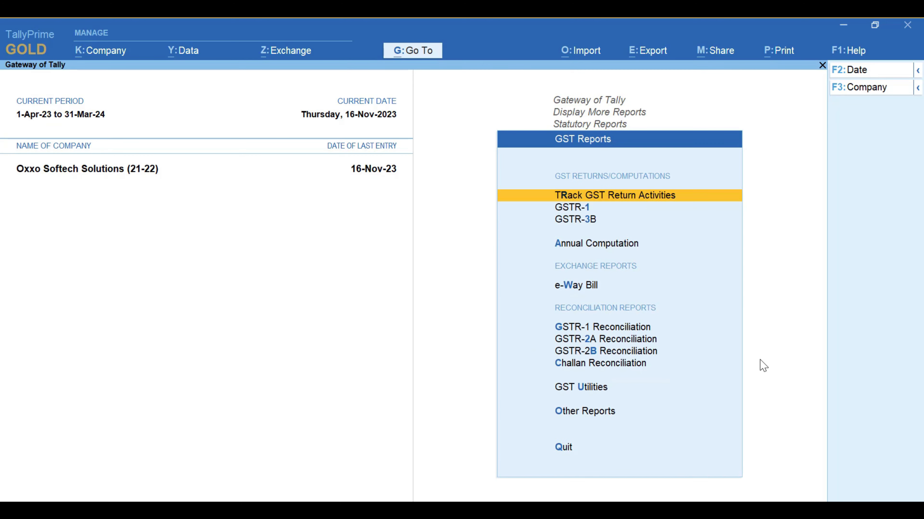
{"action": "key", "text": "1"}
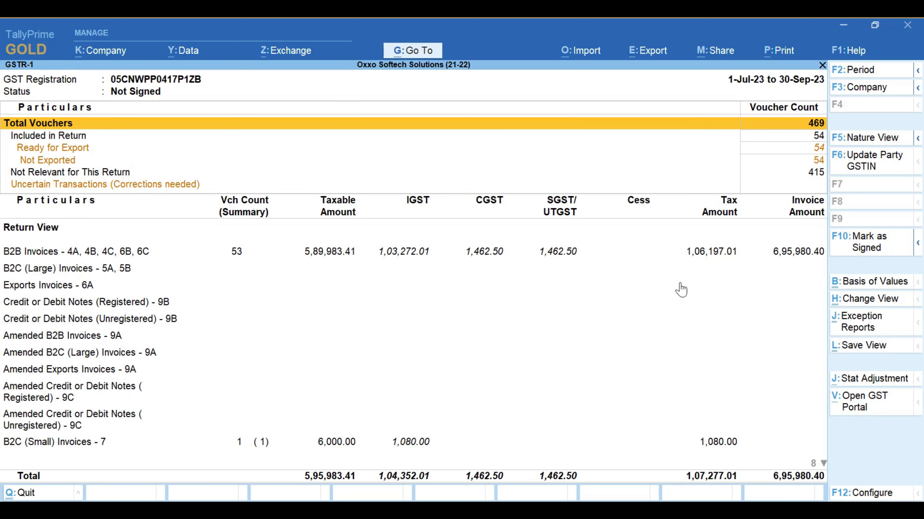
- Open the GST returns export for GSTR-1 and review the pending vouchers down to the Document Summary
{"action": "left_click", "coordinate": [647, 51]}
{"action": "left_click", "coordinate": [647, 106]}
{"action": "scroll", "coordinate": [413, 276], "scroll_direction": "down", "scroll_amount": 15}
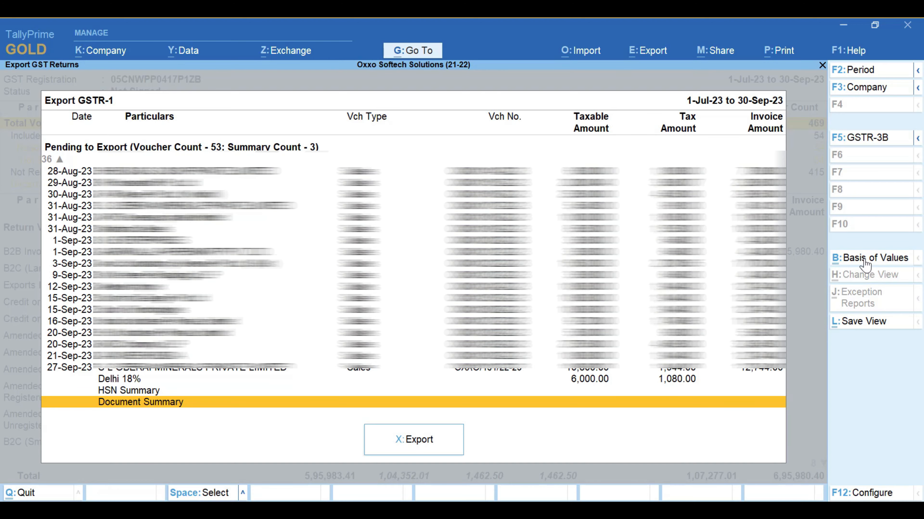